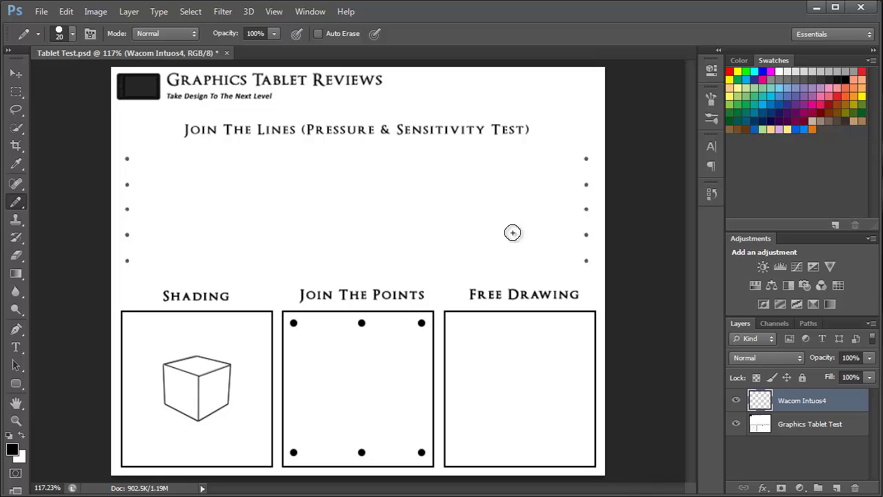
# Choose the 9 px Erodible Point brush tip with softness raised to about 75%
pyautogui.click(713, 101)
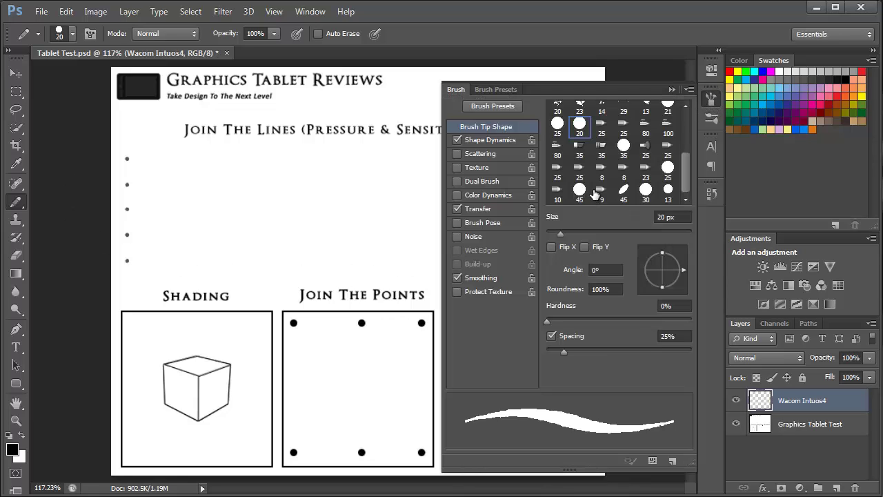
pyautogui.click(602, 193)
pyautogui.moveTo(585, 252); pyautogui.dragTo(633, 261)
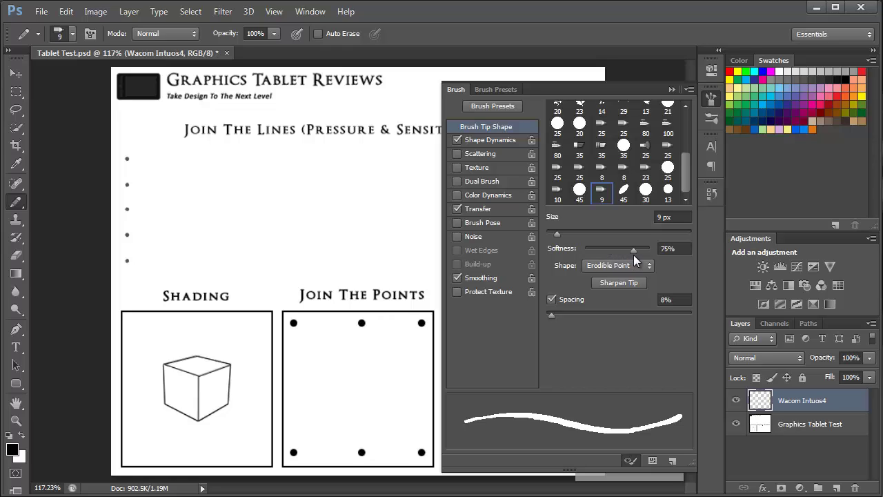
pyautogui.click(671, 89)
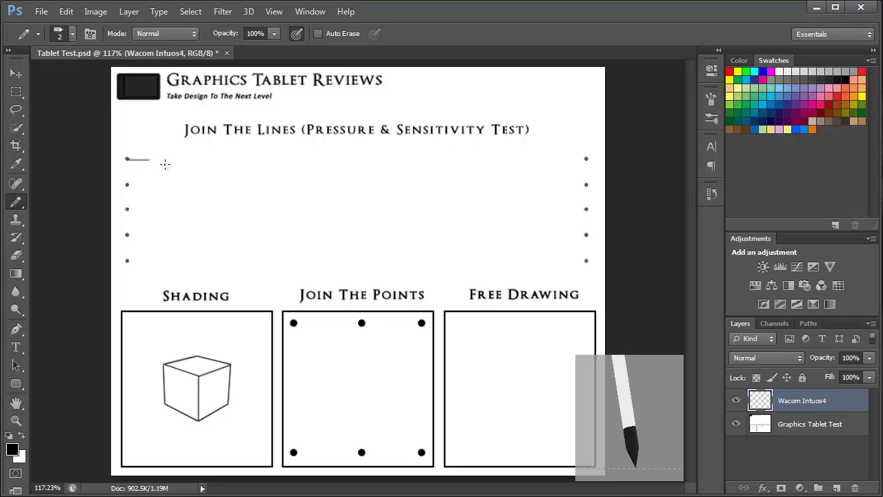
# Join all five dot rows with thick, grey and faint pressure-varied strokes, then recheck the brush tip
pyautogui.moveTo(165, 163)
pyautogui.mouseDown()
pyautogui.moveTo(414, 180)
pyautogui.moveTo(584, 175)
pyautogui.moveTo(133, 153)
pyautogui.mouseUp()
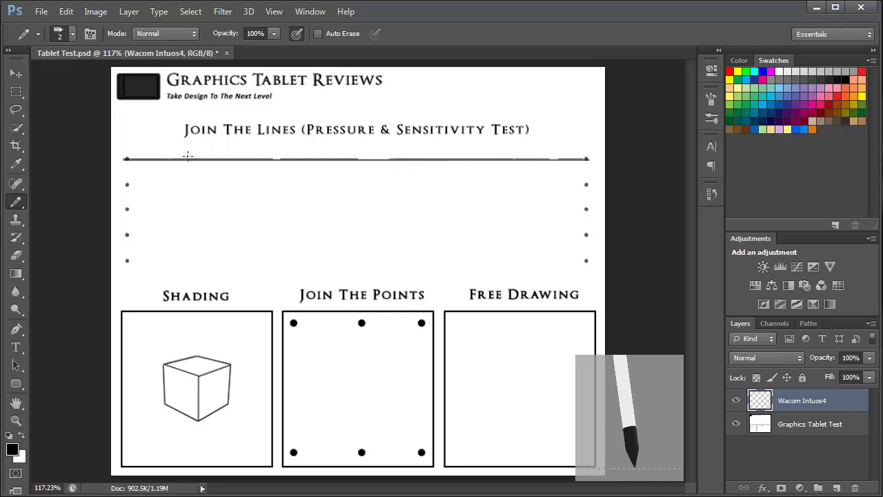
pyautogui.moveTo(338, 164); pyautogui.dragTo(436, 170)
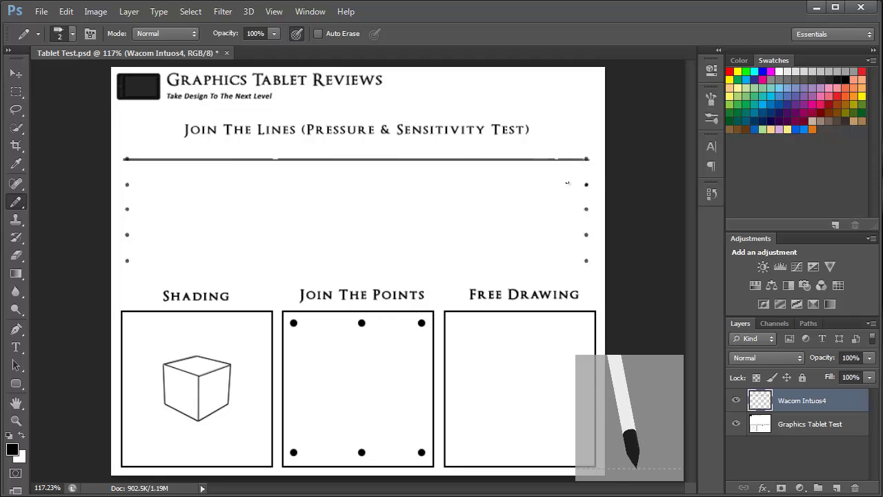
pyautogui.moveTo(567, 183)
pyautogui.mouseDown()
pyautogui.moveTo(505, 173)
pyautogui.moveTo(172, 169)
pyautogui.mouseUp()
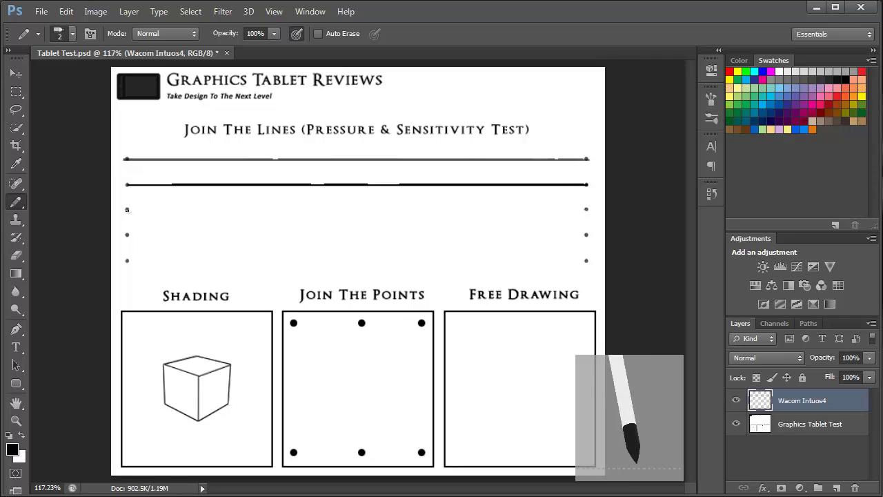
pyautogui.moveTo(218, 213); pyautogui.dragTo(590, 217)
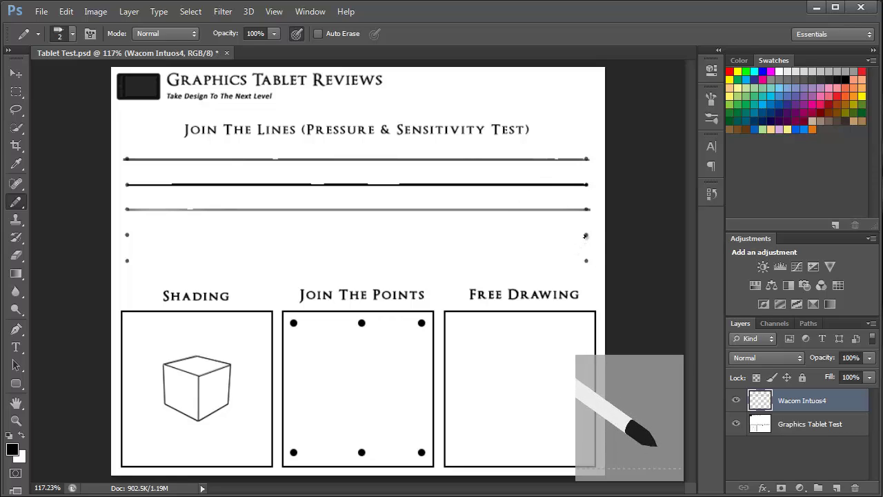
pyautogui.moveTo(584, 236)
pyautogui.mouseDown()
pyautogui.moveTo(136, 211)
pyautogui.moveTo(132, 236)
pyautogui.mouseUp()
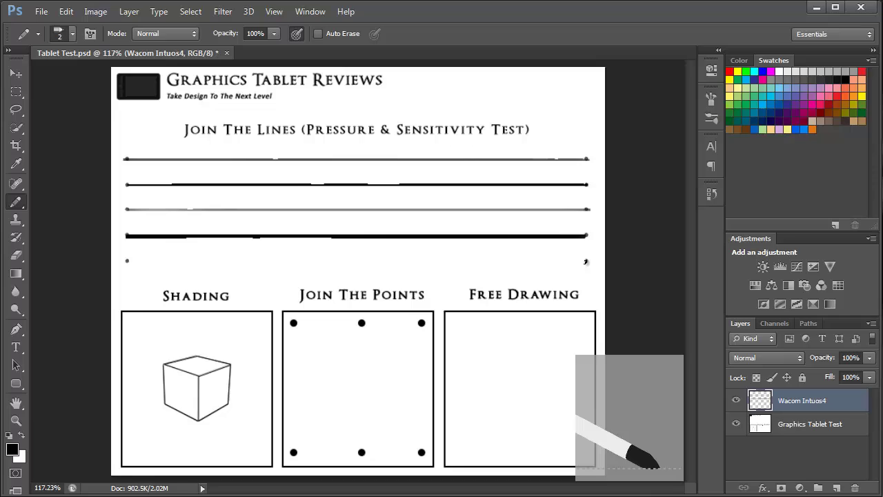
pyautogui.moveTo(586, 262); pyautogui.dragTo(149, 261)
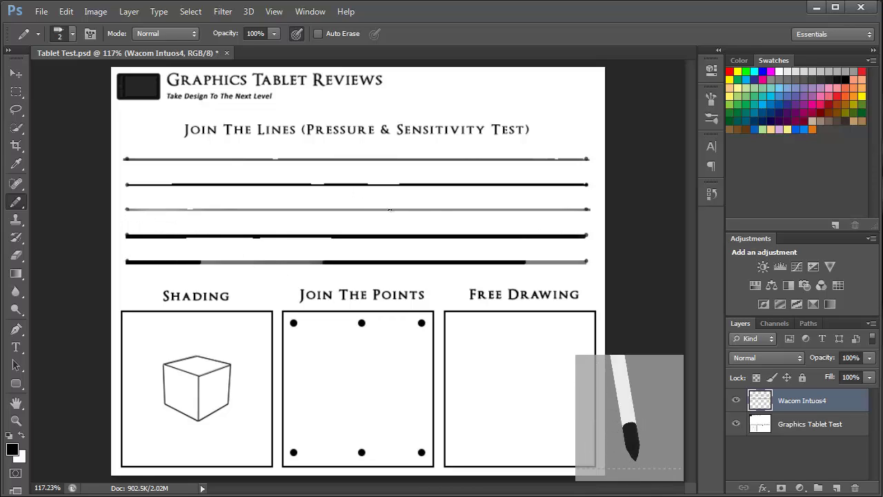
pyautogui.click(711, 99)
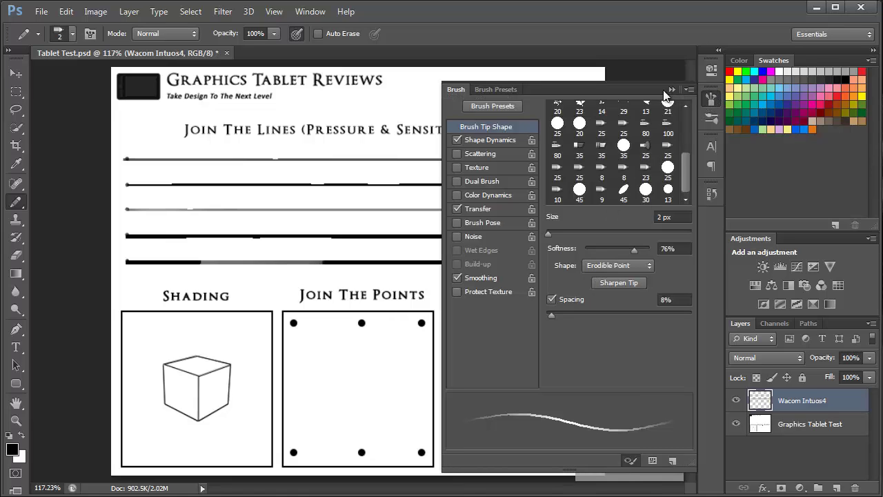
pyautogui.click(672, 89)
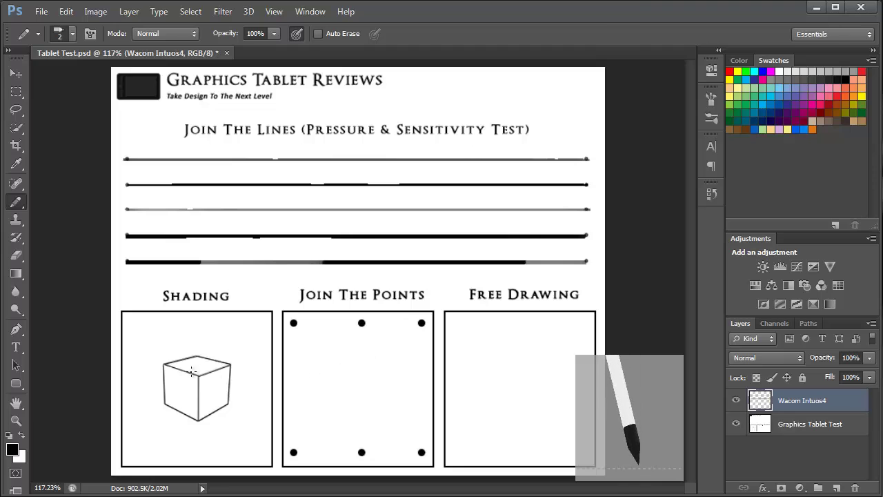
# Zoom in on the cube and shade its right face light grey
pyautogui.scroll(5, 192, 368)
pyautogui.scroll(1, 194, 387)
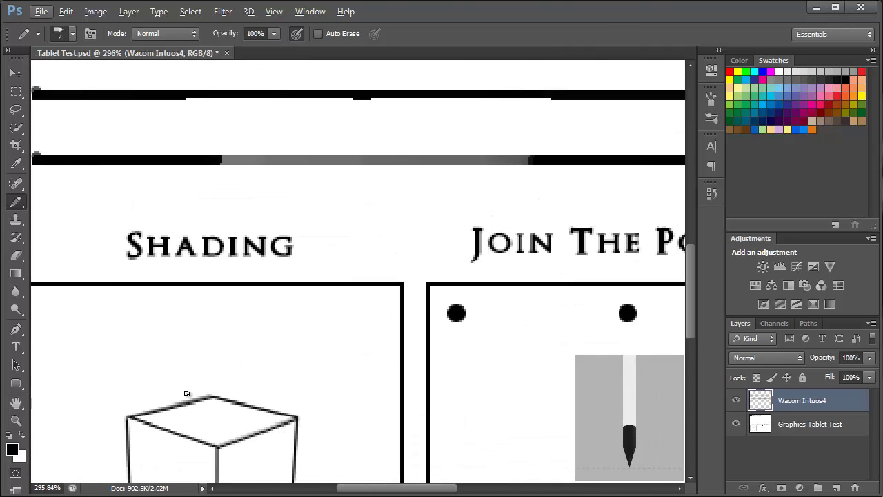
pyautogui.moveTo(223, 347); pyautogui.dragTo(338, 152)
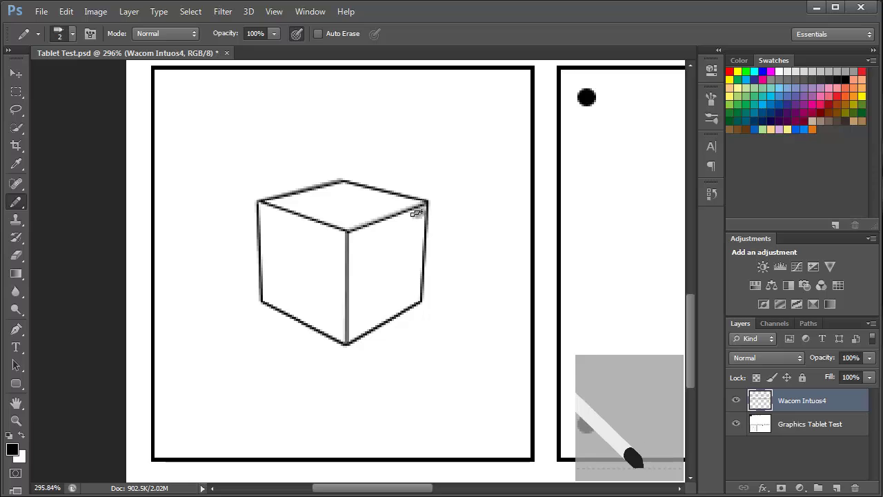
pyautogui.moveTo(416, 213)
pyautogui.mouseDown()
pyautogui.moveTo(415, 271)
pyautogui.moveTo(404, 248)
pyautogui.moveTo(402, 271)
pyautogui.moveTo(378, 286)
pyautogui.moveTo(382, 314)
pyautogui.moveTo(373, 303)
pyautogui.moveTo(349, 327)
pyautogui.moveTo(344, 303)
pyautogui.moveTo(355, 271)
pyautogui.moveTo(368, 255)
pyautogui.moveTo(390, 249)
pyautogui.moveTo(397, 258)
pyautogui.moveTo(370, 243)
pyautogui.moveTo(355, 252)
pyautogui.moveTo(356, 287)
pyautogui.mouseUp()
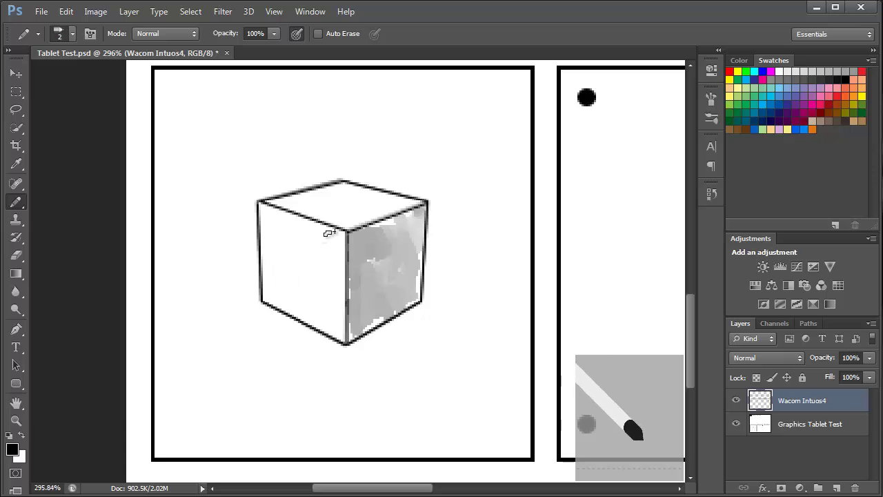
# Shade the cube's left face dark grey and its top face black
pyautogui.moveTo(334, 236)
pyautogui.mouseDown()
pyautogui.moveTo(307, 275)
pyautogui.moveTo(296, 237)
pyautogui.moveTo(290, 290)
pyautogui.moveTo(266, 208)
pyautogui.moveTo(298, 237)
pyautogui.moveTo(299, 221)
pyautogui.mouseUp()
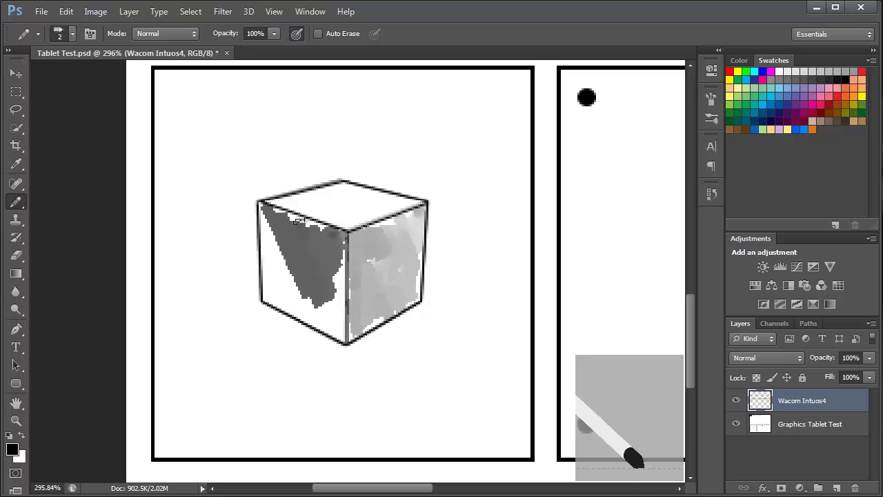
pyautogui.moveTo(286, 259)
pyautogui.mouseDown()
pyautogui.moveTo(271, 241)
pyautogui.moveTo(276, 290)
pyautogui.moveTo(266, 279)
pyautogui.moveTo(268, 294)
pyautogui.moveTo(338, 333)
pyautogui.moveTo(332, 250)
pyautogui.mouseUp()
pyautogui.moveTo(265, 210)
pyautogui.mouseDown()
pyautogui.moveTo(268, 278)
pyautogui.moveTo(265, 227)
pyautogui.mouseUp()
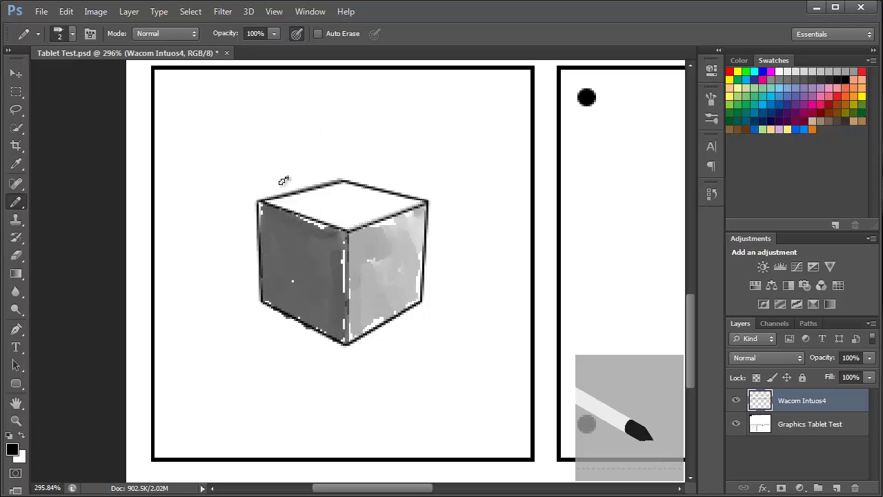
pyautogui.moveTo(332, 181)
pyautogui.mouseDown()
pyautogui.moveTo(373, 202)
pyautogui.moveTo(365, 197)
pyautogui.moveTo(414, 203)
pyautogui.moveTo(324, 206)
pyautogui.moveTo(349, 218)
pyautogui.moveTo(310, 205)
pyautogui.moveTo(329, 190)
pyautogui.moveTo(274, 198)
pyautogui.moveTo(316, 211)
pyautogui.moveTo(301, 202)
pyautogui.moveTo(319, 221)
pyautogui.moveTo(351, 224)
pyautogui.moveTo(388, 207)
pyautogui.mouseUp()
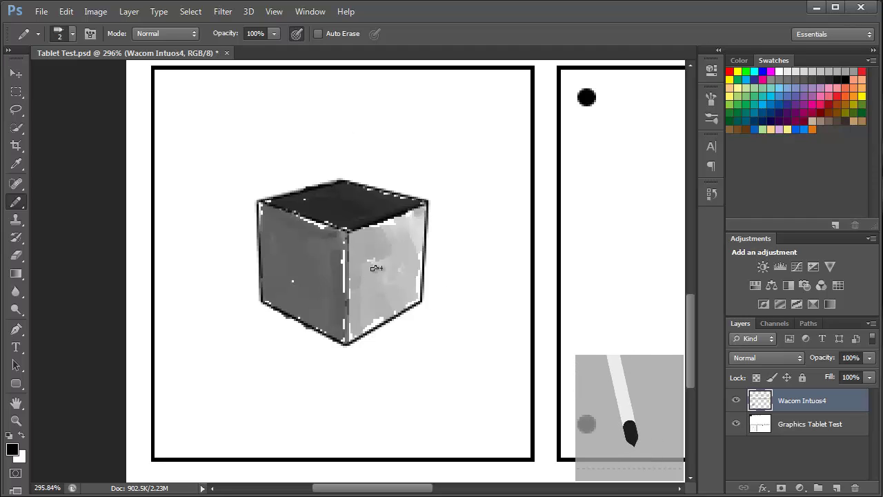
pyautogui.moveTo(396, 249); pyautogui.dragTo(0, 245)
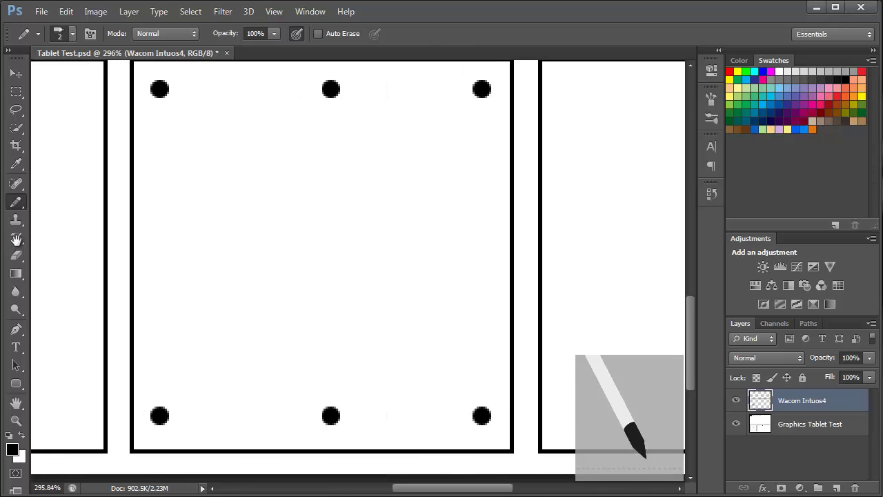
# Connect the six dots with a top line, crossing diagonals and a vertical centre line
pyautogui.scroll(-1, 25, 241)
pyautogui.scroll(-2, 26, 241)
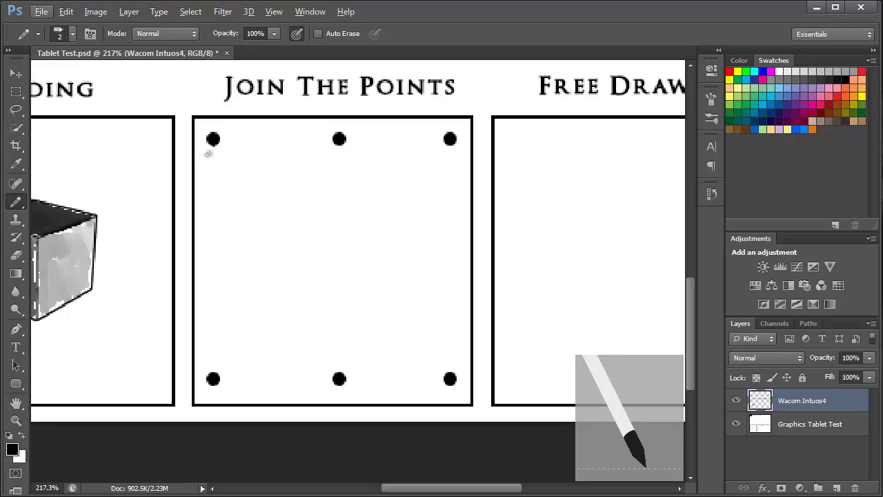
pyautogui.moveTo(213, 144)
pyautogui.mouseDown()
pyautogui.moveTo(156, 307)
pyautogui.moveTo(162, 377)
pyautogui.moveTo(447, 382)
pyautogui.moveTo(445, 344)
pyautogui.moveTo(466, 266)
pyautogui.moveTo(466, 143)
pyautogui.moveTo(336, 140)
pyautogui.mouseUp()
pyautogui.moveTo(276, 140)
pyautogui.mouseDown()
pyautogui.moveTo(220, 136)
pyautogui.moveTo(202, 119)
pyautogui.moveTo(245, 222)
pyautogui.moveTo(337, 376)
pyautogui.mouseUp()
pyautogui.moveTo(338, 139)
pyautogui.mouseDown()
pyautogui.moveTo(393, 302)
pyautogui.moveTo(449, 387)
pyautogui.mouseUp()
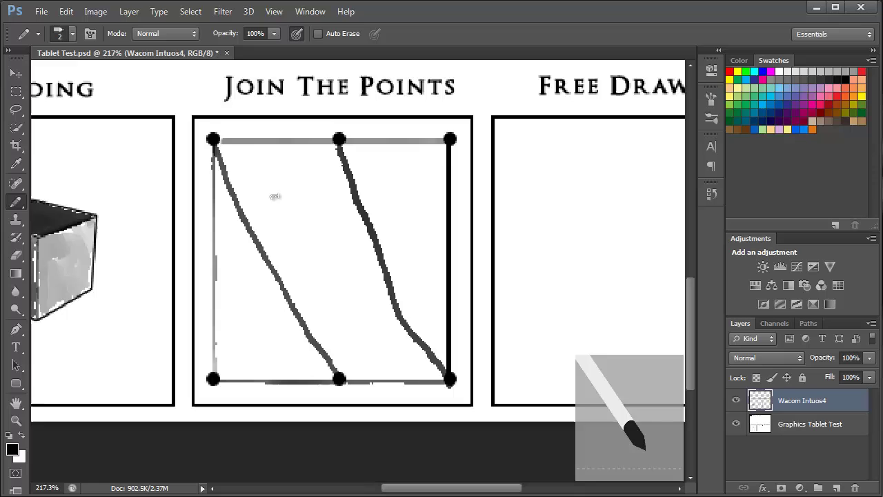
pyautogui.moveTo(337, 141)
pyautogui.mouseDown()
pyautogui.moveTo(273, 225)
pyautogui.moveTo(214, 376)
pyautogui.mouseUp()
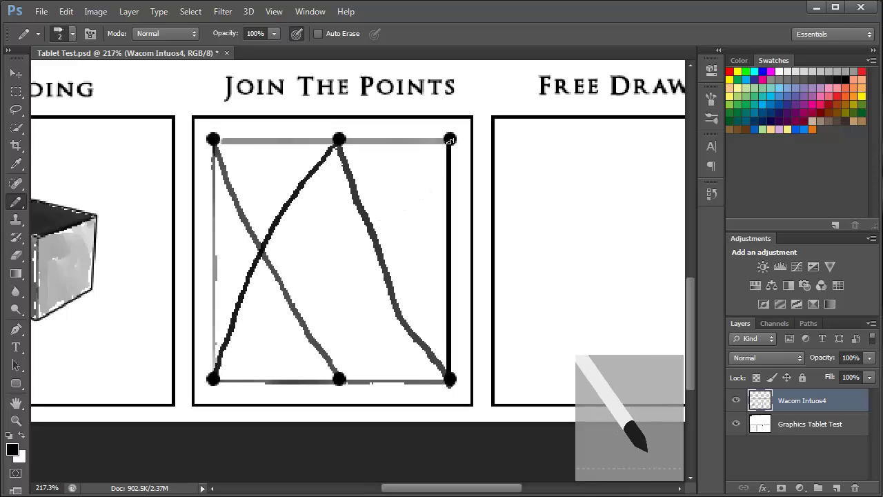
pyautogui.moveTo(446, 144)
pyautogui.mouseDown()
pyautogui.moveTo(345, 304)
pyautogui.moveTo(334, 380)
pyautogui.mouseUp()
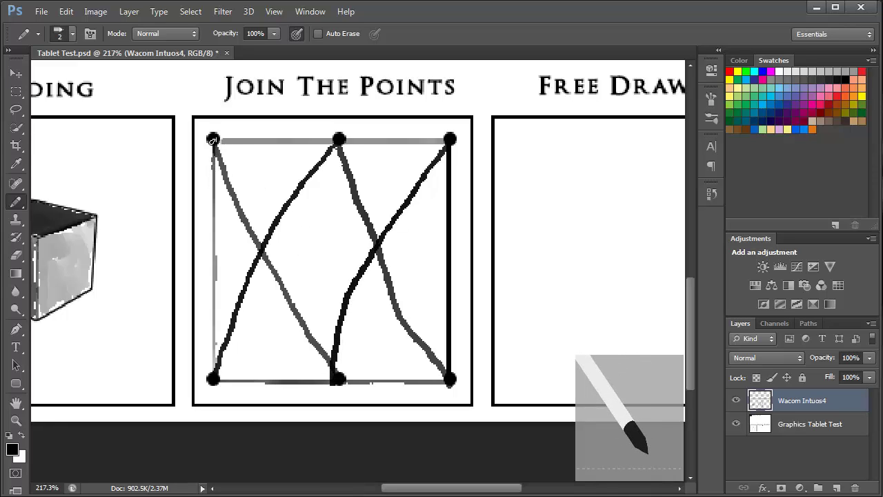
pyautogui.moveTo(213, 140)
pyautogui.mouseDown()
pyautogui.moveTo(335, 245)
pyautogui.moveTo(449, 379)
pyautogui.mouseUp()
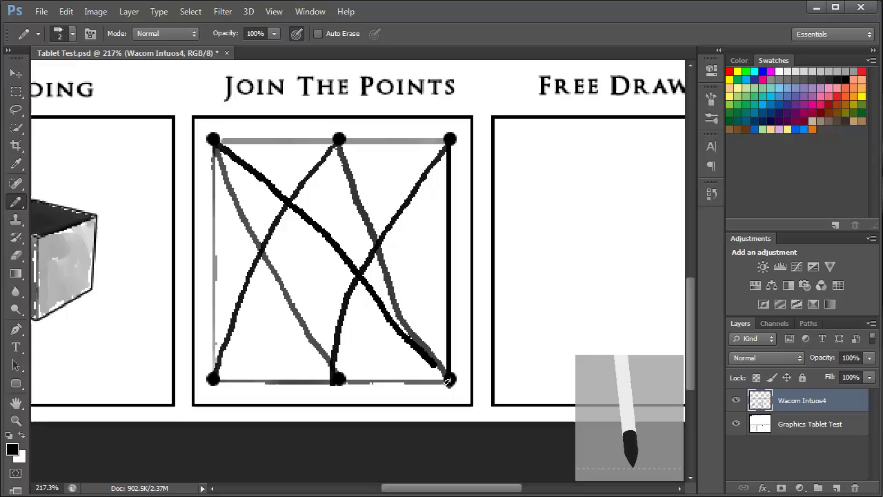
pyautogui.moveTo(449, 142)
pyautogui.mouseDown()
pyautogui.moveTo(345, 226)
pyautogui.moveTo(219, 358)
pyautogui.moveTo(213, 378)
pyautogui.mouseUp()
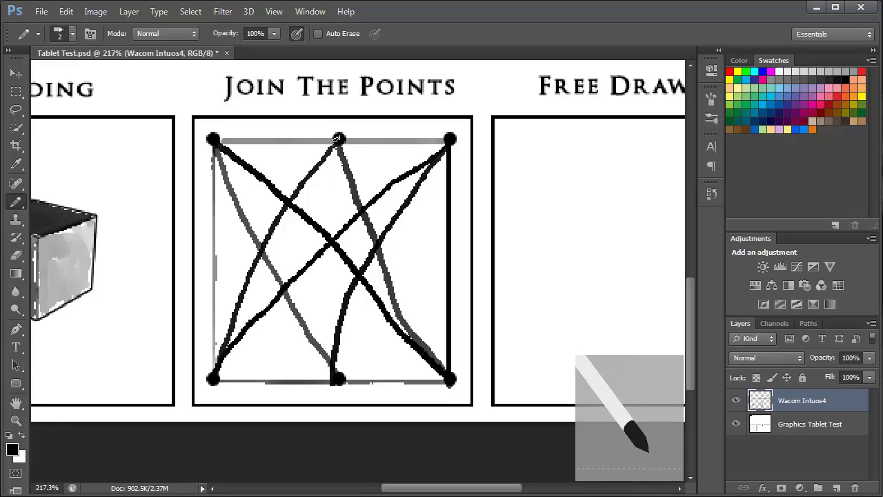
pyautogui.moveTo(338, 139)
pyautogui.mouseDown()
pyautogui.moveTo(330, 208)
pyautogui.moveTo(336, 378)
pyautogui.mouseUp()
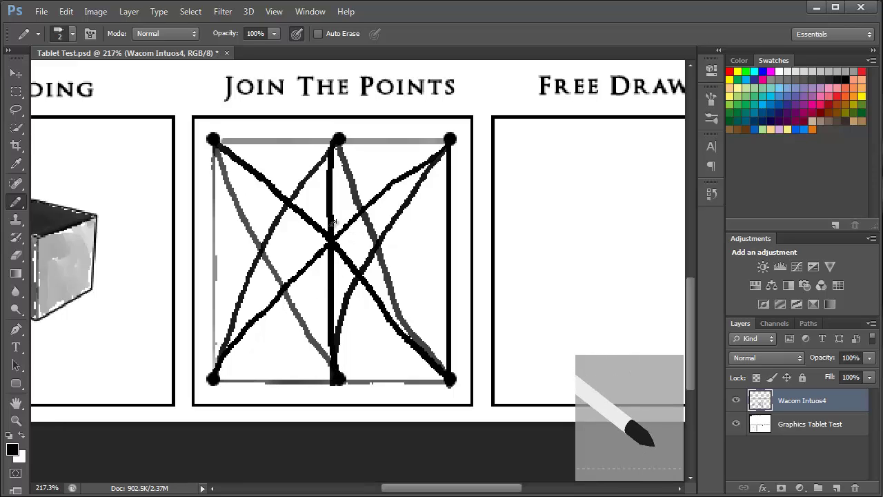
# Recheck the brush settings, then pan the canvas left to reveal the Free Drawing box
pyautogui.click(711, 101)
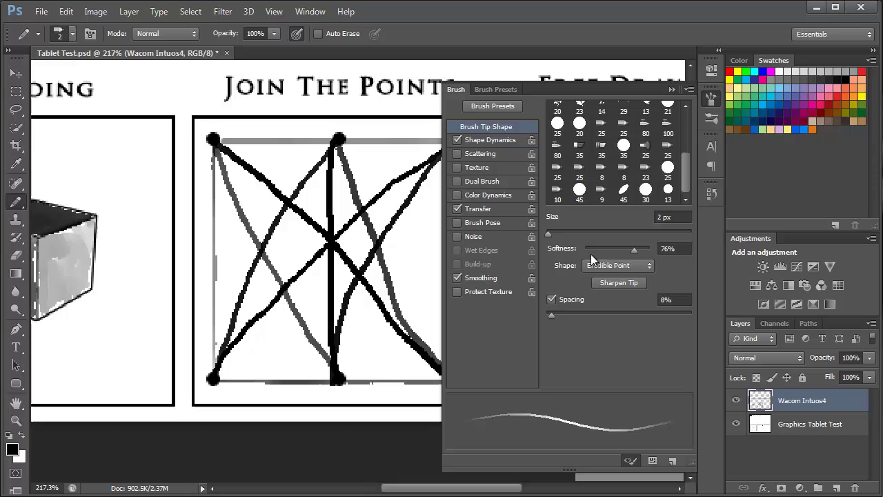
pyautogui.click(671, 90)
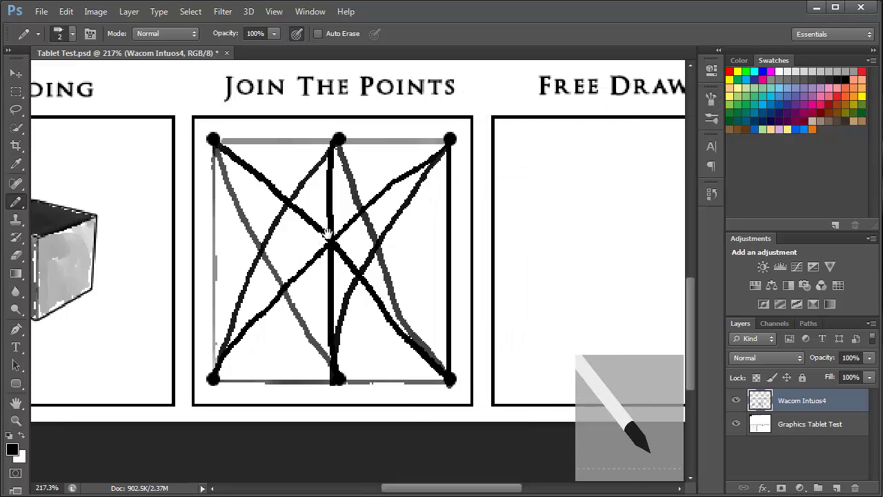
pyautogui.moveTo(324, 226)
pyautogui.mouseDown()
pyautogui.moveTo(169, 211)
pyautogui.moveTo(115, 237)
pyautogui.mouseUp()
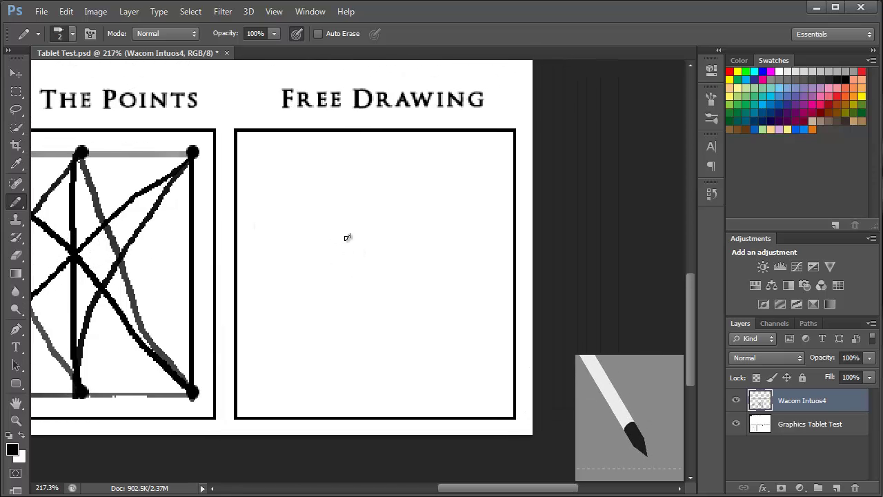
# Sketch Bart Simpson's head: both eyes, nose, mouth, chin and neck line
pyautogui.moveTo(359, 248)
pyautogui.mouseDown()
pyautogui.moveTo(337, 243)
pyautogui.moveTo(329, 261)
pyautogui.moveTo(346, 275)
pyautogui.moveTo(365, 264)
pyautogui.moveTo(352, 244)
pyautogui.mouseUp()
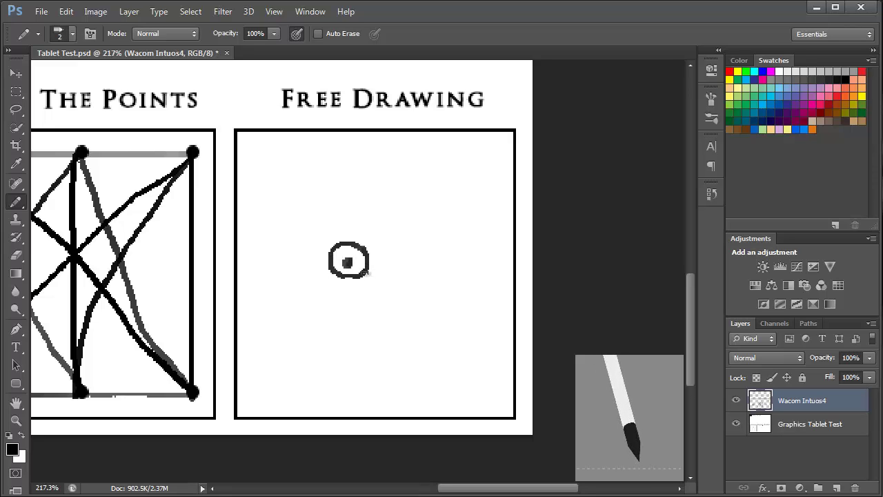
pyautogui.moveTo(365, 273)
pyautogui.mouseDown()
pyautogui.moveTo(405, 279)
pyautogui.moveTo(413, 291)
pyautogui.moveTo(359, 300)
pyautogui.mouseUp()
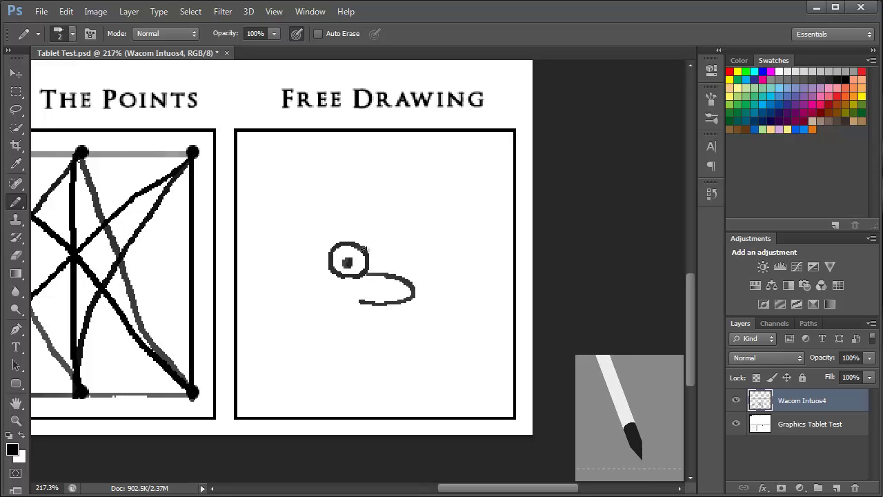
pyautogui.moveTo(363, 248)
pyautogui.mouseDown()
pyautogui.moveTo(384, 244)
pyautogui.moveTo(373, 273)
pyautogui.moveTo(379, 265)
pyautogui.mouseUp()
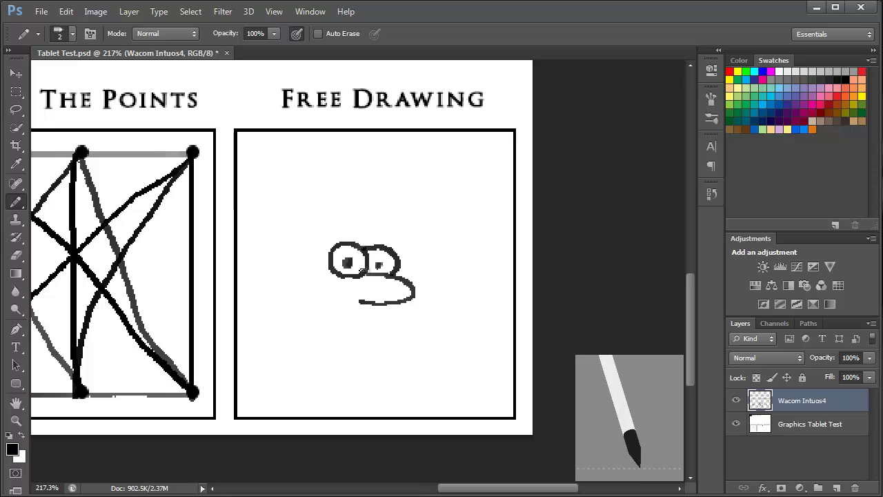
pyautogui.moveTo(382, 307)
pyautogui.mouseDown()
pyautogui.moveTo(392, 354)
pyautogui.moveTo(372, 363)
pyautogui.moveTo(328, 363)
pyautogui.moveTo(308, 349)
pyautogui.moveTo(318, 348)
pyautogui.moveTo(304, 355)
pyautogui.moveTo(311, 332)
pyautogui.moveTo(335, 382)
pyautogui.moveTo(284, 395)
pyautogui.moveTo(255, 386)
pyautogui.moveTo(272, 306)
pyautogui.mouseUp()
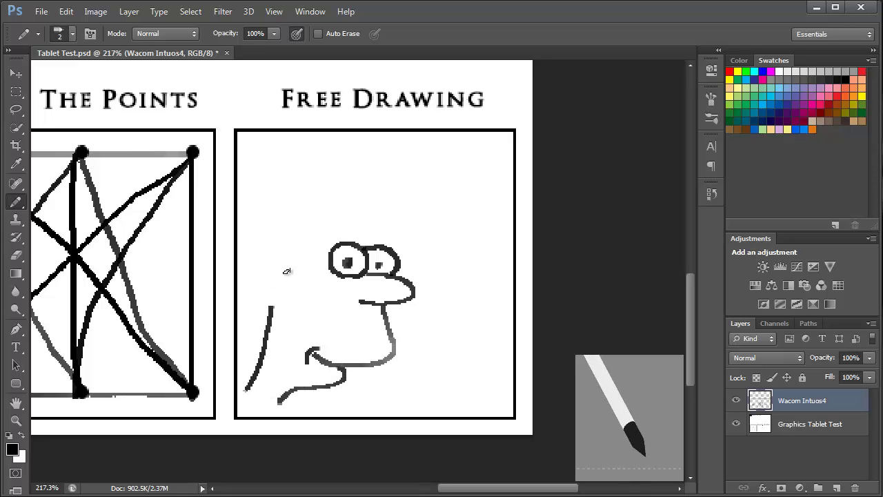
pyautogui.moveTo(291, 269)
pyautogui.mouseDown()
pyautogui.moveTo(267, 298)
pyautogui.moveTo(288, 301)
pyautogui.moveTo(259, 166)
pyautogui.moveTo(274, 171)
pyautogui.moveTo(281, 163)
pyautogui.moveTo(296, 174)
pyautogui.moveTo(336, 165)
pyautogui.moveTo(370, 176)
pyautogui.moveTo(387, 163)
pyautogui.moveTo(397, 243)
pyautogui.mouseUp()
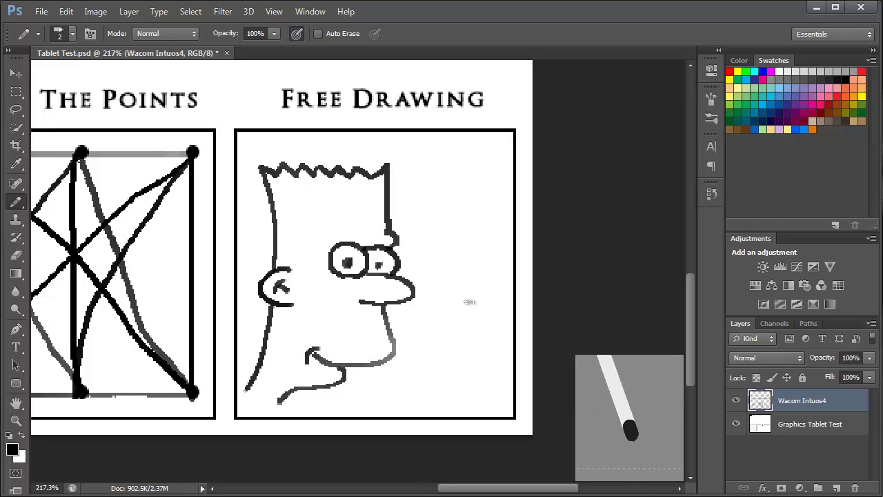
# Write an underlined BART beside the chin and fit the whole page in view
pyautogui.moveTo(391, 396)
pyautogui.mouseDown()
pyautogui.moveTo(399, 366)
pyautogui.moveTo(396, 394)
pyautogui.moveTo(446, 374)
pyautogui.moveTo(441, 381)
pyautogui.moveTo(461, 387)
pyautogui.moveTo(499, 368)
pyautogui.mouseUp()
pyautogui.moveTo(487, 371)
pyautogui.mouseDown()
pyautogui.moveTo(495, 401)
pyautogui.moveTo(422, 408)
pyautogui.mouseUp()
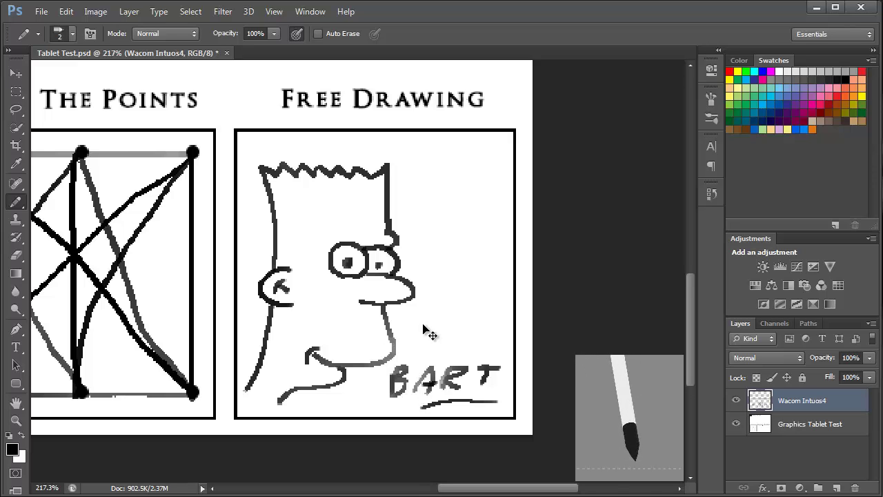
pyautogui.hotkey('ctrl', '0')
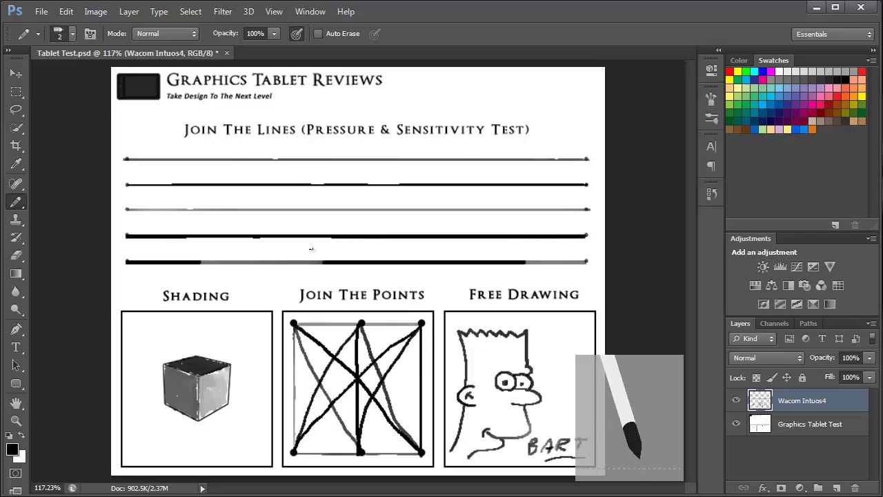